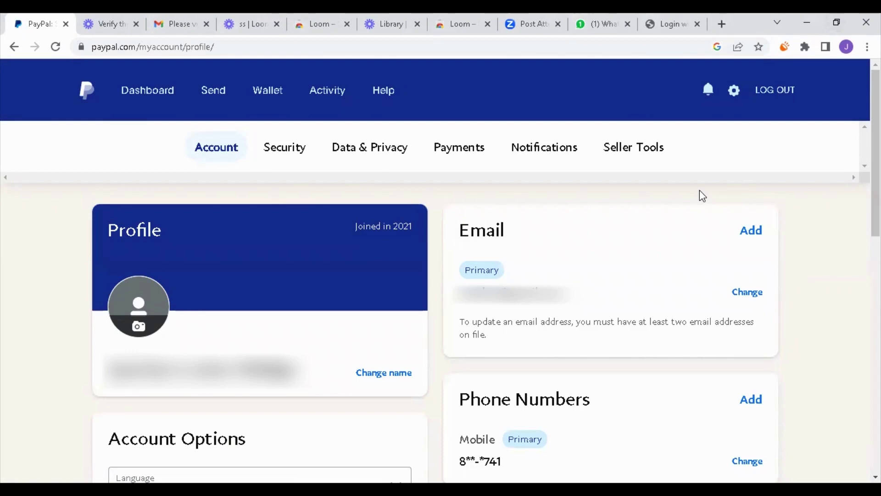
Return to the PayPal account dashboard using the PayPal logo
{"action": "left_click", "coordinate": [87, 91]}
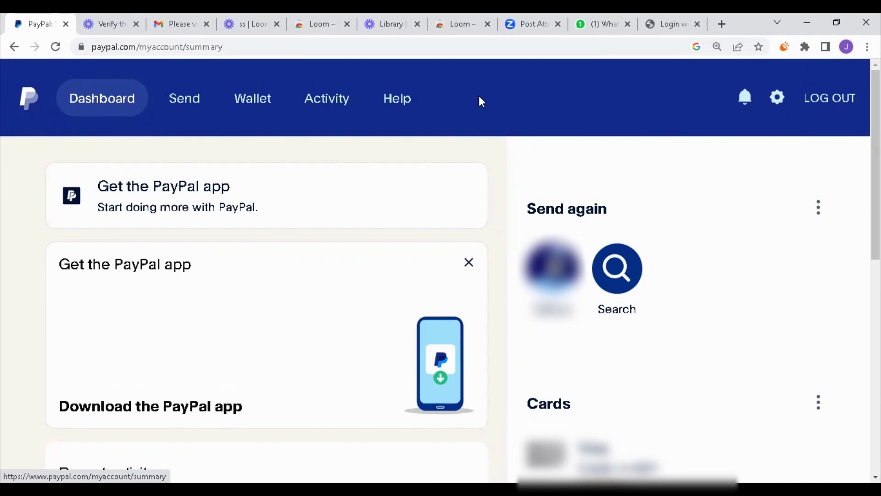
Open the Account profile page with the profile, email and phone cards
{"action": "left_click", "coordinate": [780, 101]}
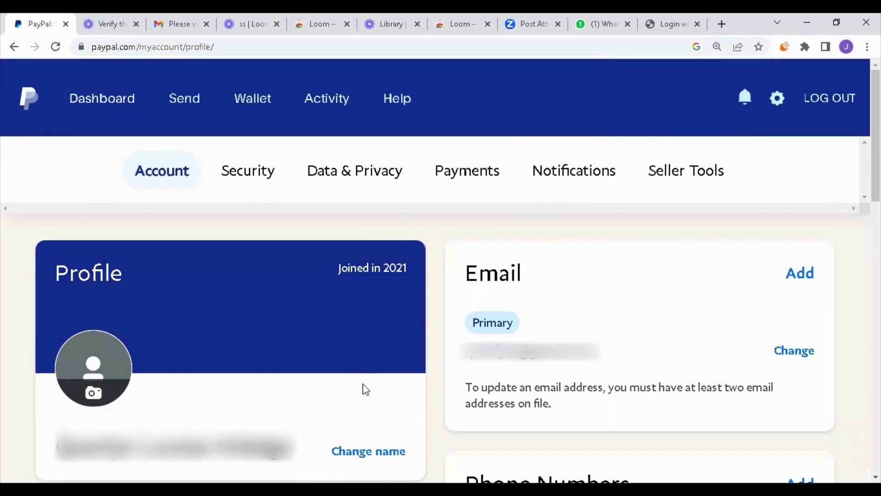
Start a name change, choose 'Updating your name' as the reason, and continue to the form
{"action": "left_click", "coordinate": [395, 455]}
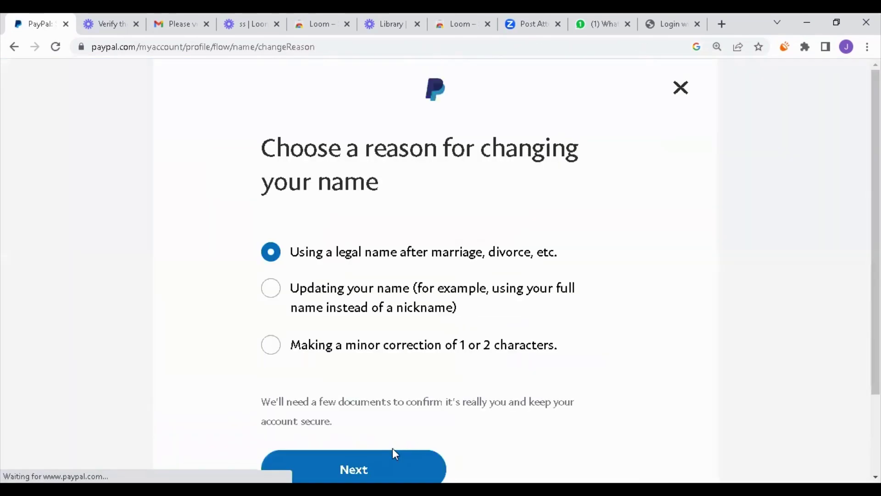
{"action": "left_click", "coordinate": [271, 293]}
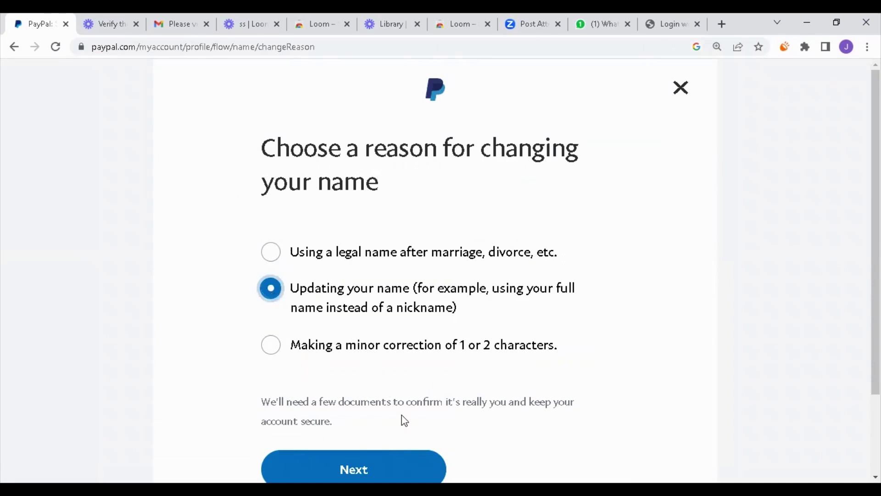
{"action": "left_click", "coordinate": [407, 460]}
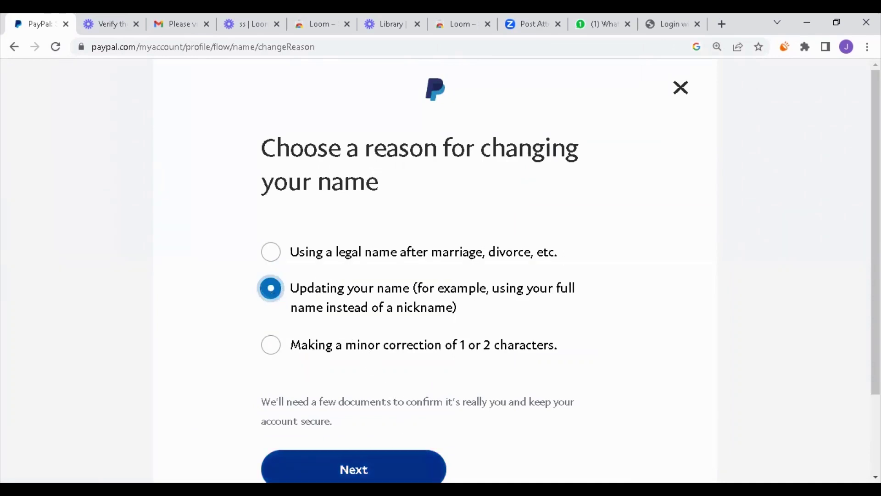
Replace the old first name with 'First' and clear the middle name field
{"action": "left_click_drag", "start_coordinate": [344, 237], "coordinate": [254, 237]}
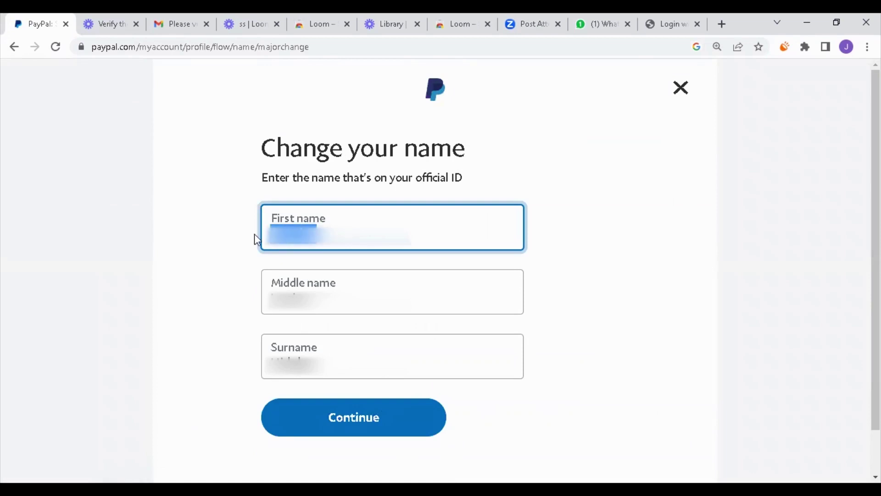
{"action": "key", "text": "BackSpace"}
{"action": "type", "text": "First"}
{"action": "key", "text": "Tab"}
{"action": "key", "text": "BackSpace"}
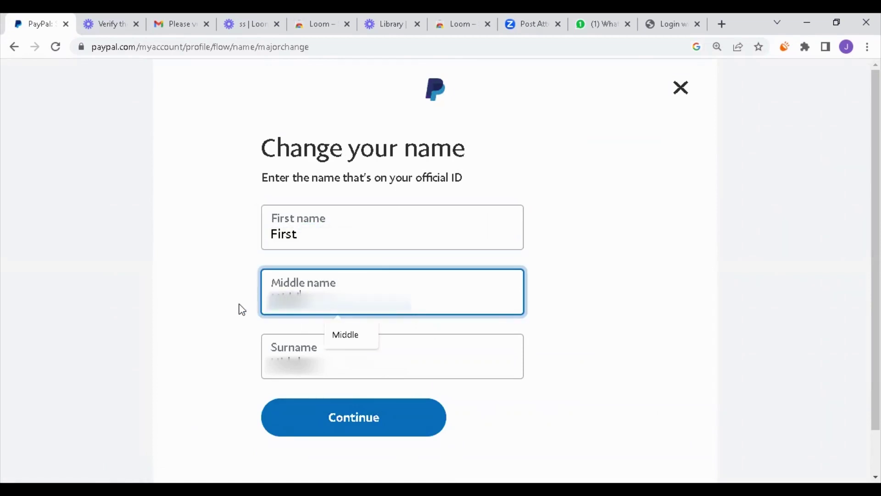